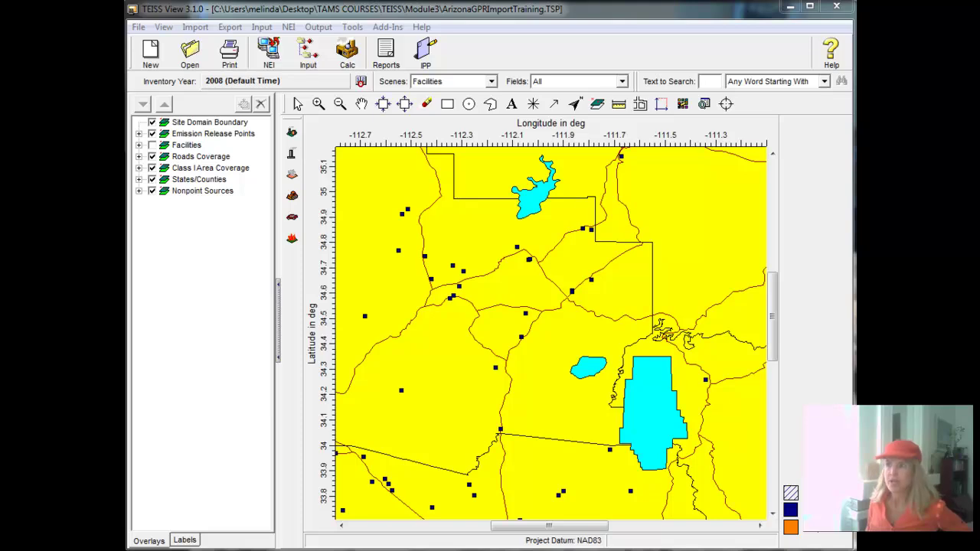
- Enlarge the Emission Calculators window so that the whole calculator tree and the description area fit
{"action": "left_click_drag", "start_coordinate": [482, 121], "coordinate": [488, 16]}
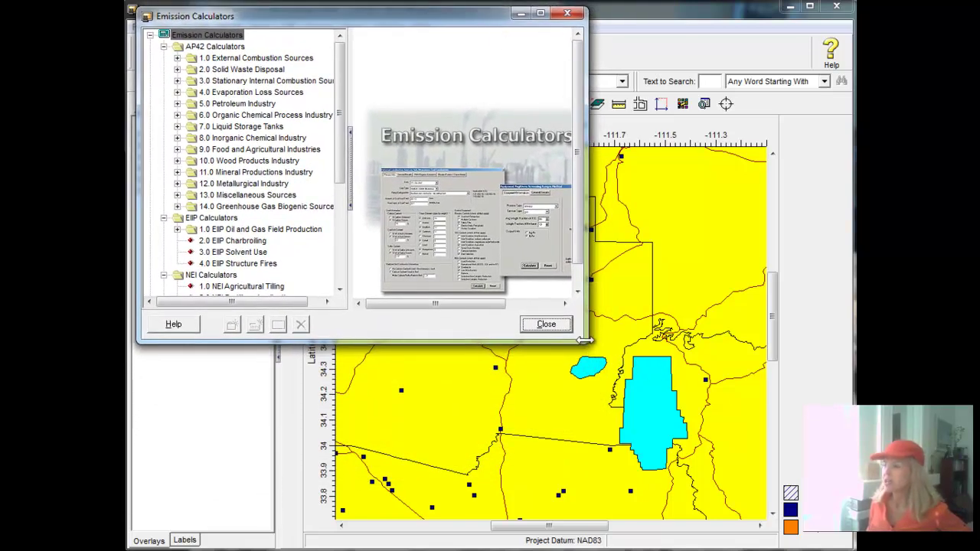
{"action": "left_click_drag", "start_coordinate": [587, 342], "coordinate": [710, 543]}
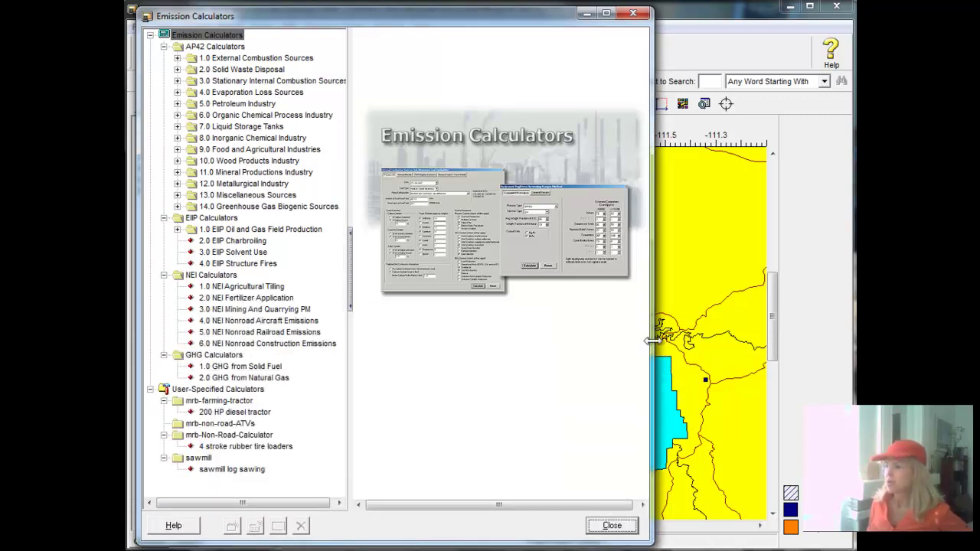
{"action": "left_click_drag", "start_coordinate": [653, 349], "coordinate": [843, 314]}
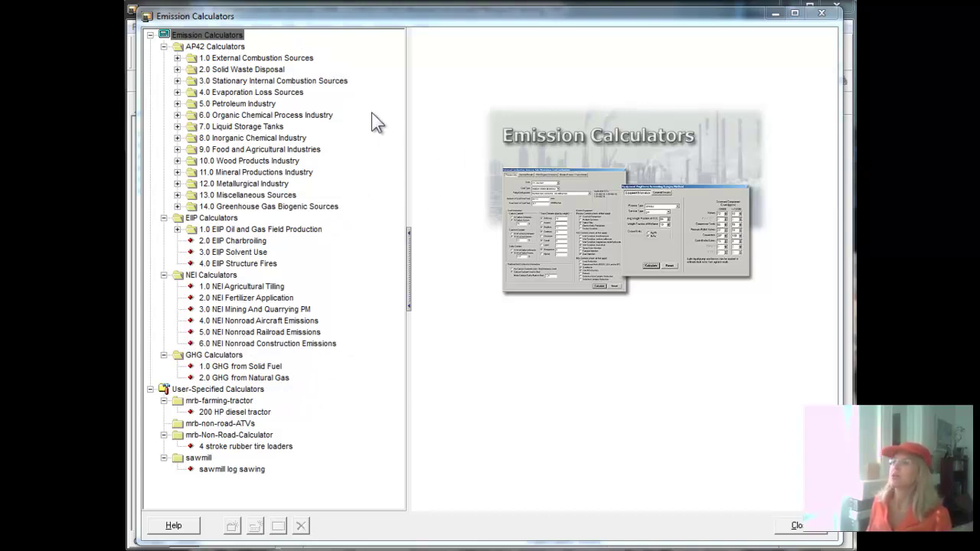
- Read the Residential Wood Stoves description under AP42 External Combustion Sources, including the masonry heater paragraph and references
{"action": "left_click", "coordinate": [177, 59]}
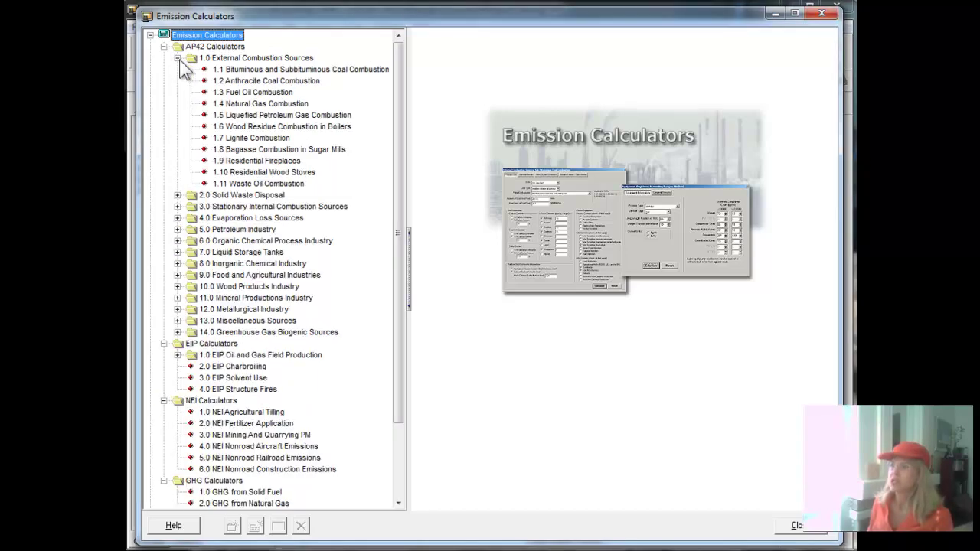
{"action": "left_click", "coordinate": [264, 173]}
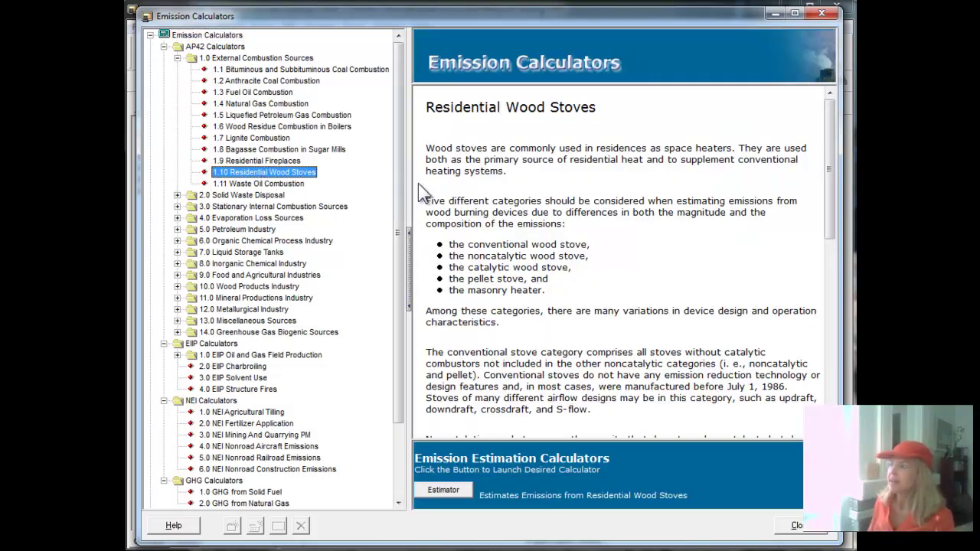
{"action": "left_click_drag", "start_coordinate": [411, 183], "coordinate": [304, 184]}
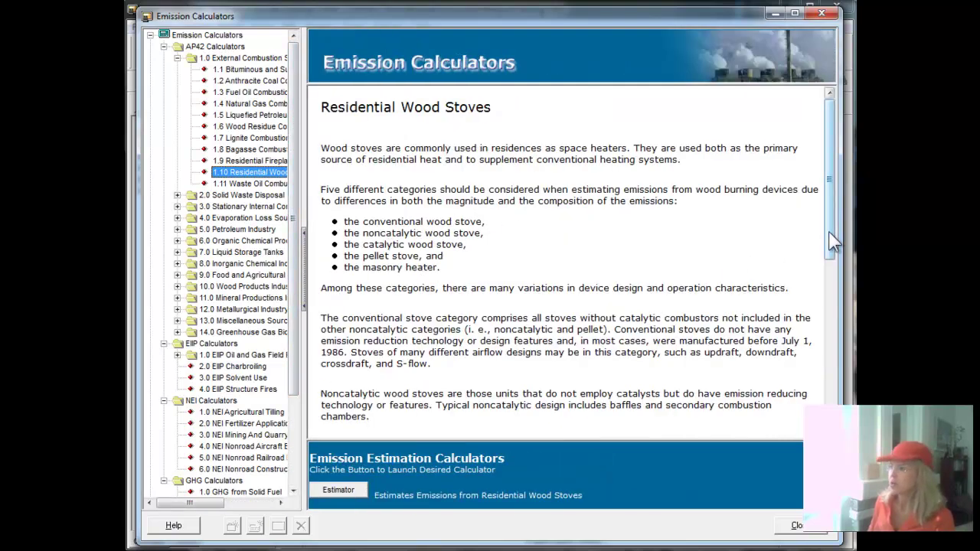
{"action": "left_click_drag", "start_coordinate": [835, 244], "coordinate": [832, 404]}
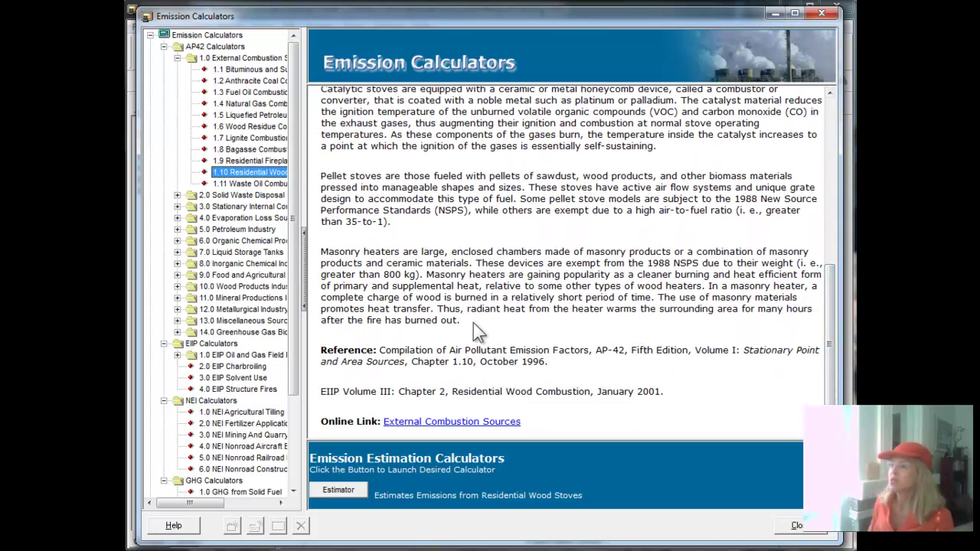
{"action": "left_click_drag", "start_coordinate": [461, 321], "coordinate": [353, 263]}
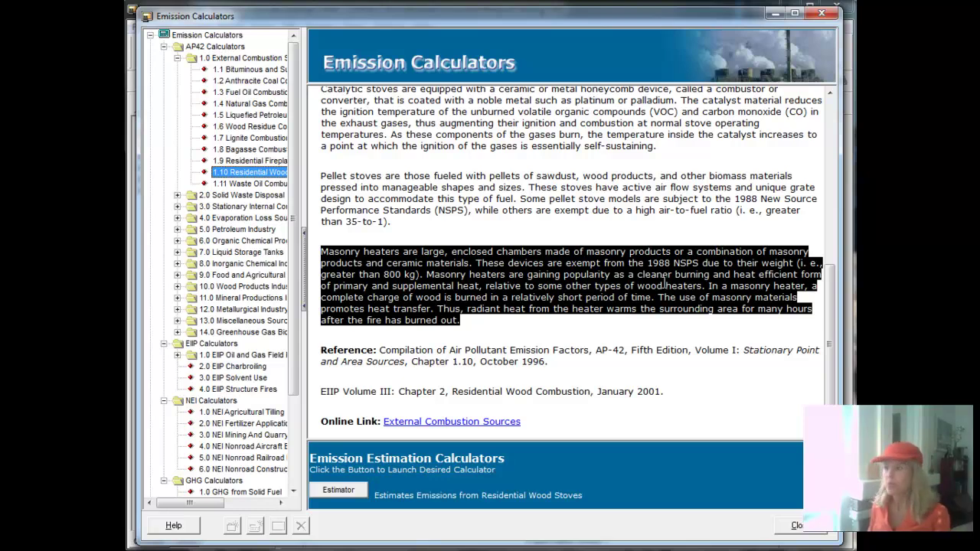
{"action": "left_click", "coordinate": [683, 203]}
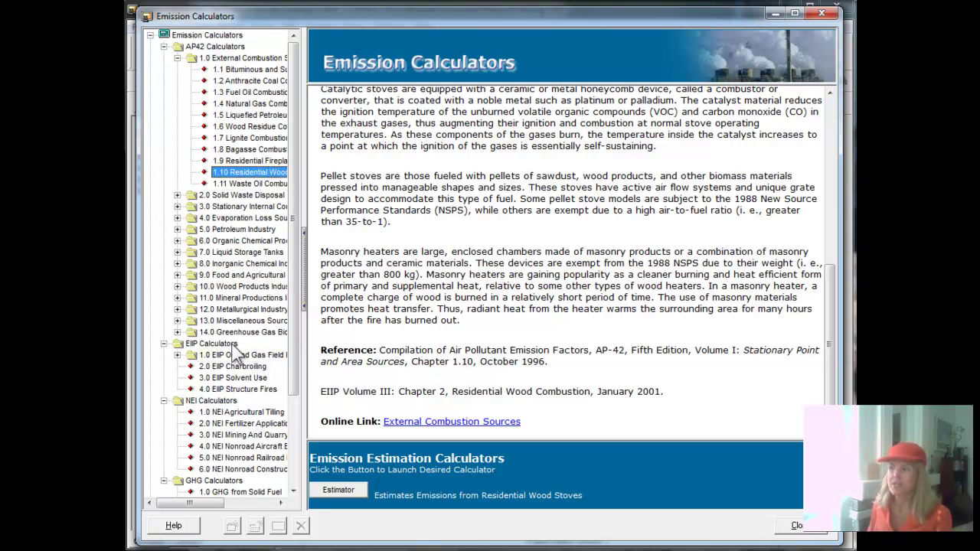
- View the Unpaved Roads calculator description under AP42 Miscellaneous Sources, Fugitive Dust Sources
{"action": "left_click", "coordinate": [176, 322]}
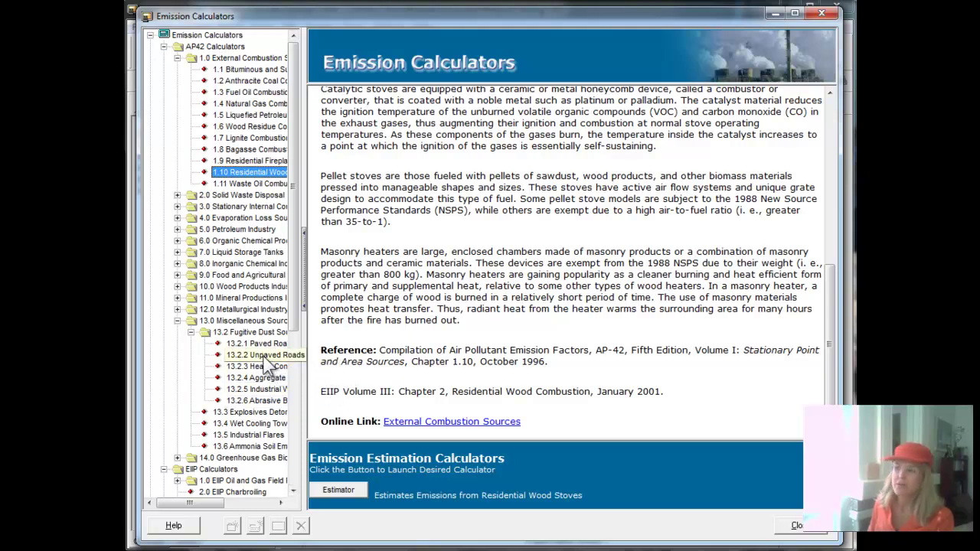
{"action": "left_click", "coordinate": [266, 356]}
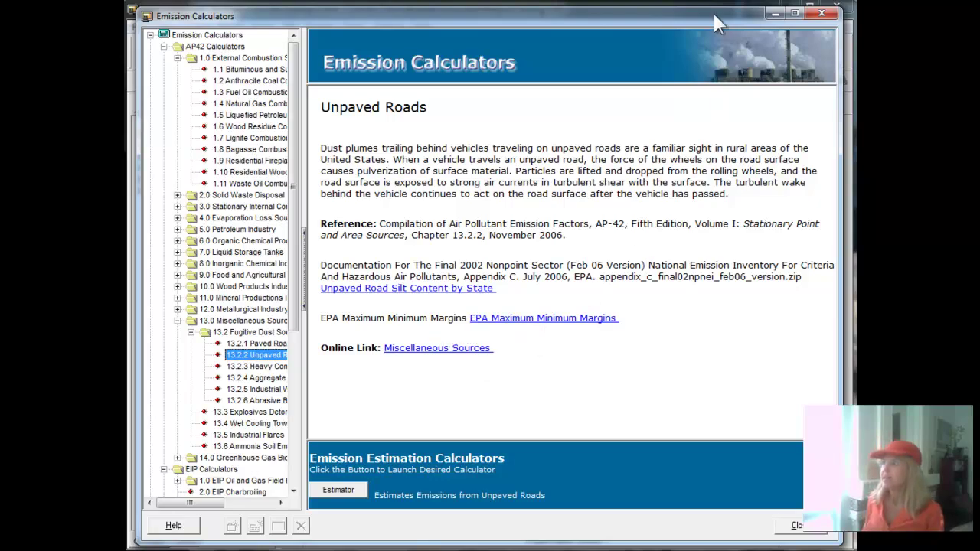
{"action": "left_click_drag", "start_coordinate": [713, 15], "coordinate": [256, 122]}
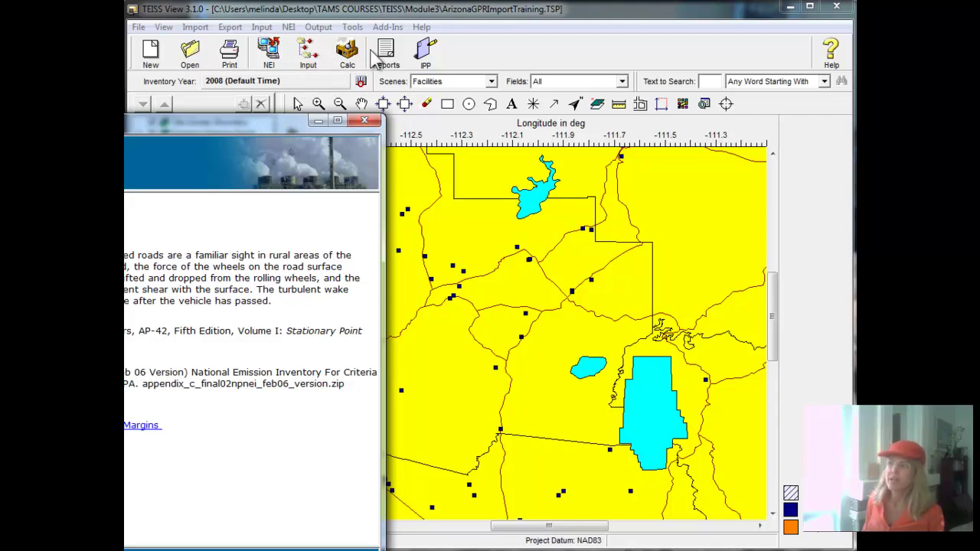
{"action": "left_click_drag", "start_coordinate": [276, 134], "coordinate": [739, 3]}
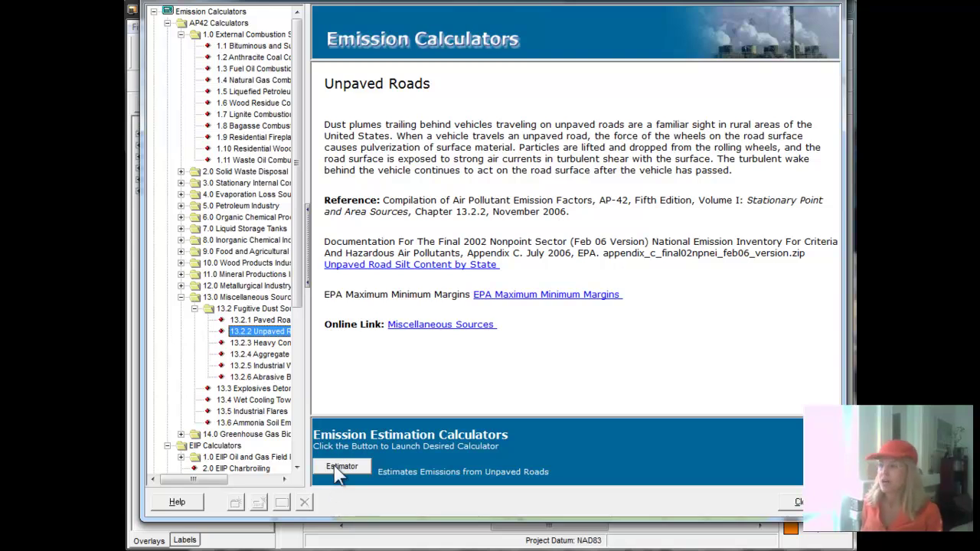
- Inspect the process inputs of the Unpaved Roads estimator, close it, and move the Emission Calculators window off the map
{"action": "left_click", "coordinate": [339, 470]}
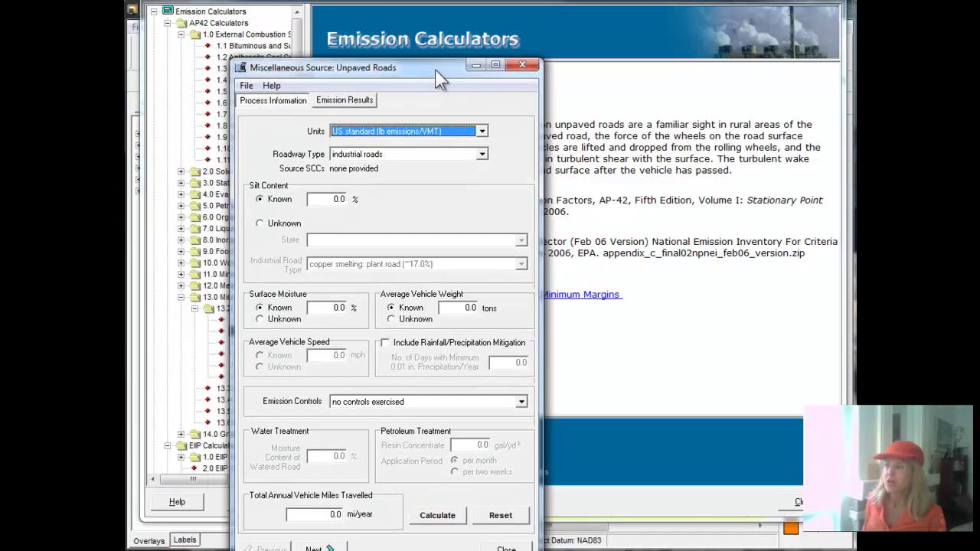
{"action": "left_click_drag", "start_coordinate": [435, 70], "coordinate": [478, 57]}
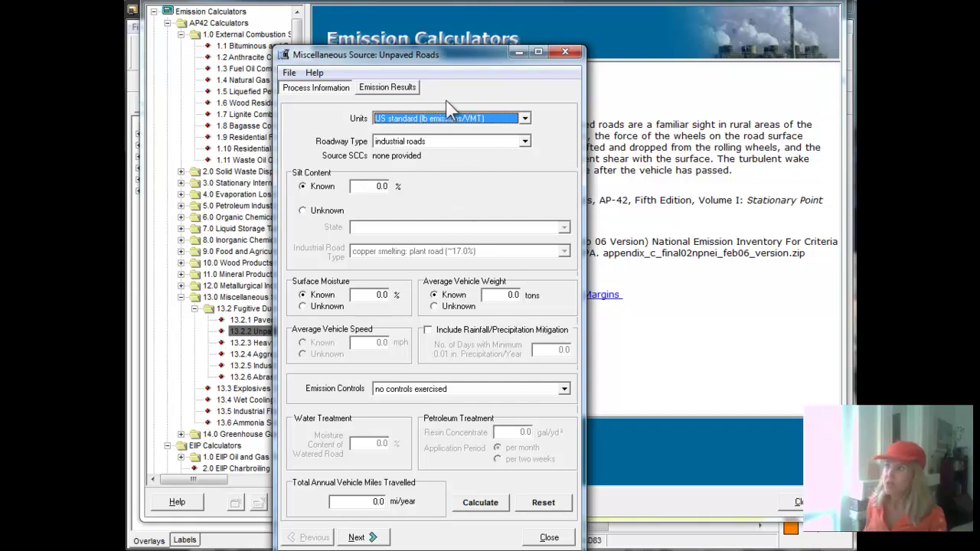
{"action": "left_click", "coordinate": [573, 51]}
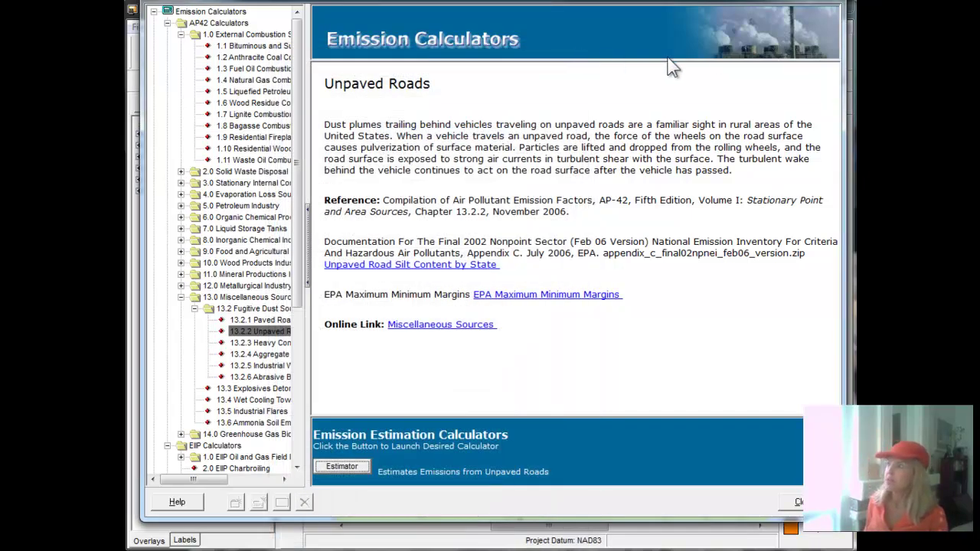
{"action": "left_click_drag", "start_coordinate": [728, 6], "coordinate": [125, 95]}
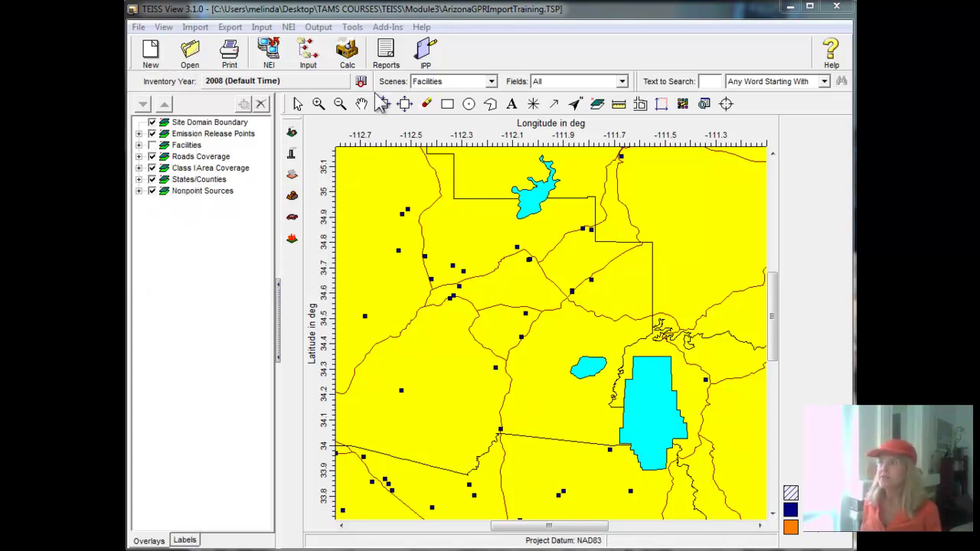
- Look at the input and output units offered for HeatRate in the Unit Converter and close it
{"action": "left_click", "coordinate": [354, 28]}
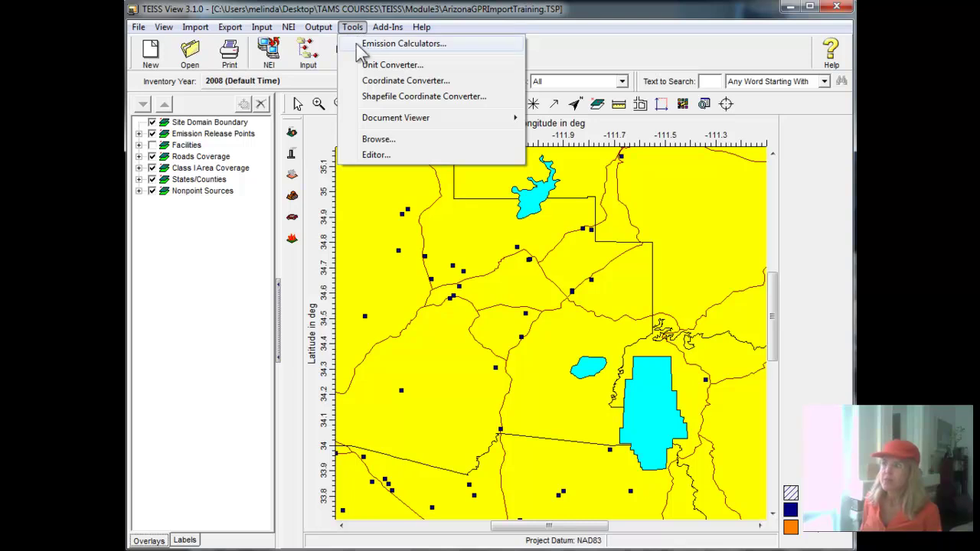
{"action": "left_click", "coordinate": [474, 67]}
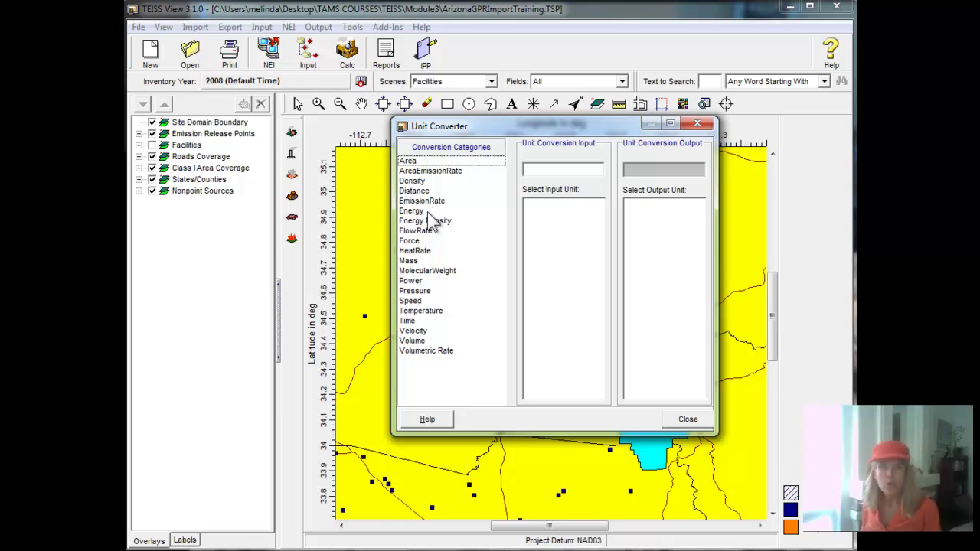
{"action": "left_click", "coordinate": [431, 251]}
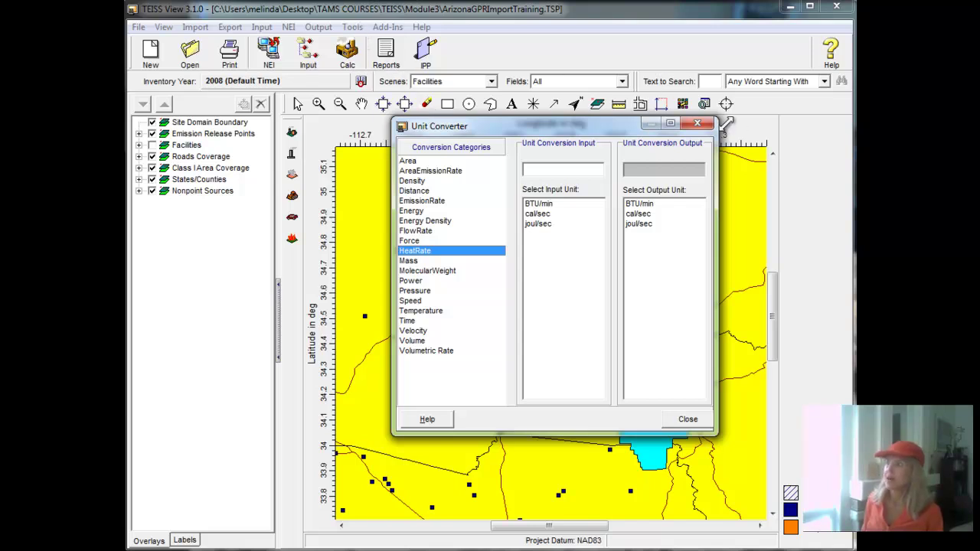
{"action": "left_click", "coordinate": [697, 123]}
- Look over the Coordinate Converter's projection, datum and file options and close it
{"action": "left_click", "coordinate": [354, 28]}
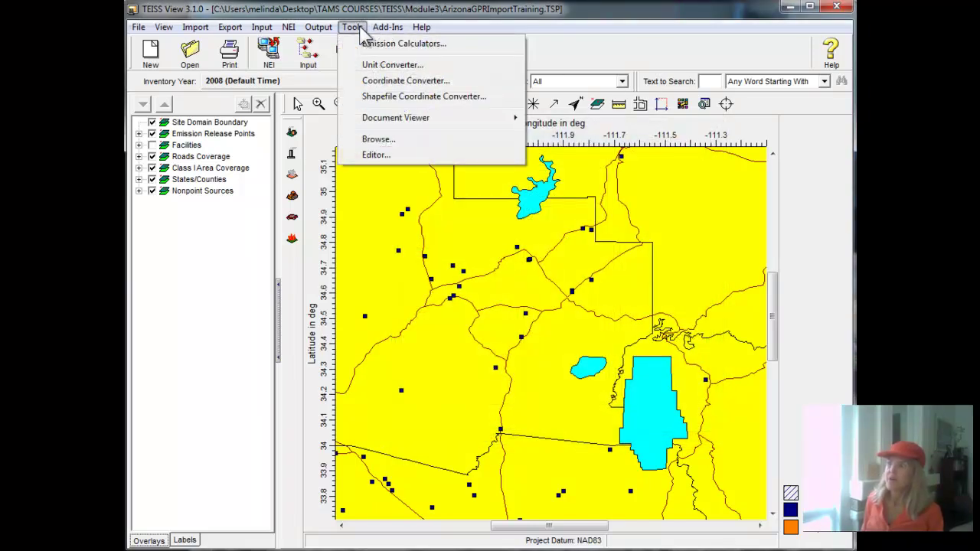
{"action": "left_click", "coordinate": [451, 81]}
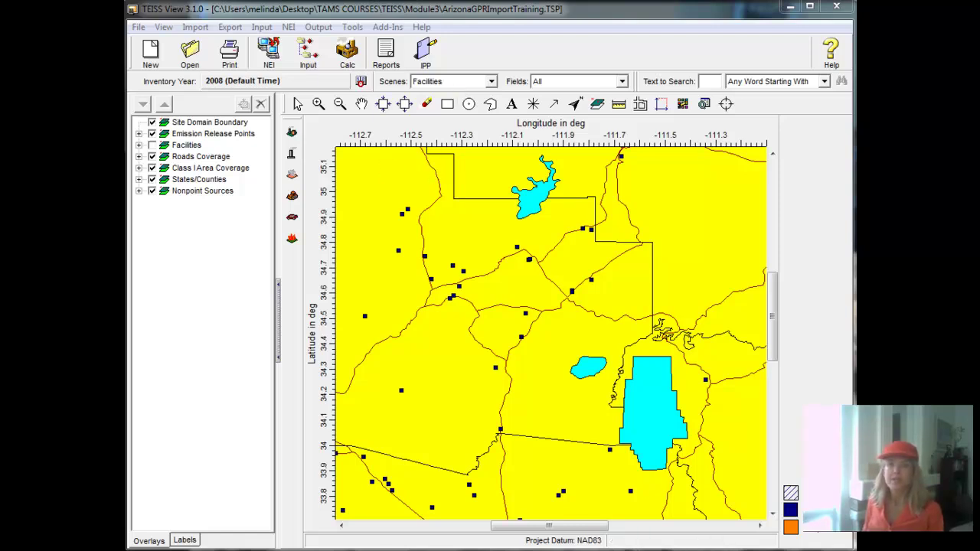
{"action": "left_click_drag", "start_coordinate": [364, 158], "coordinate": [372, 146]}
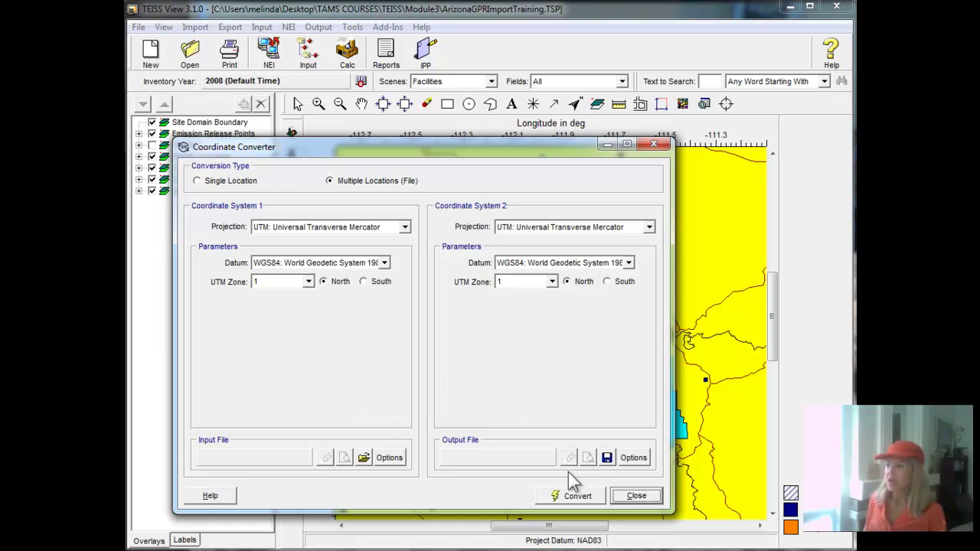
{"action": "left_click", "coordinate": [629, 497]}
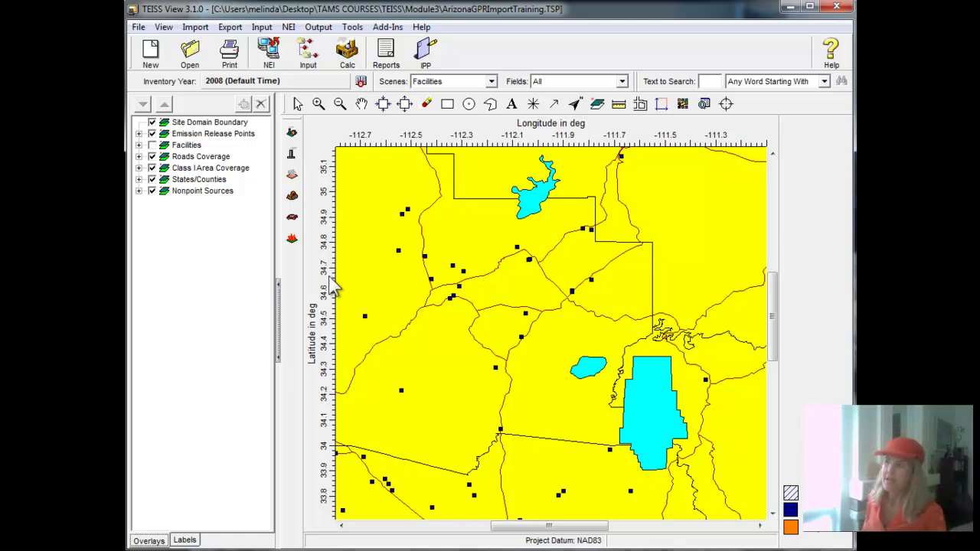
- Open Reports in an enlarged window and start the Point Sources report by Facility Top 10
{"action": "left_click", "coordinate": [380, 65]}
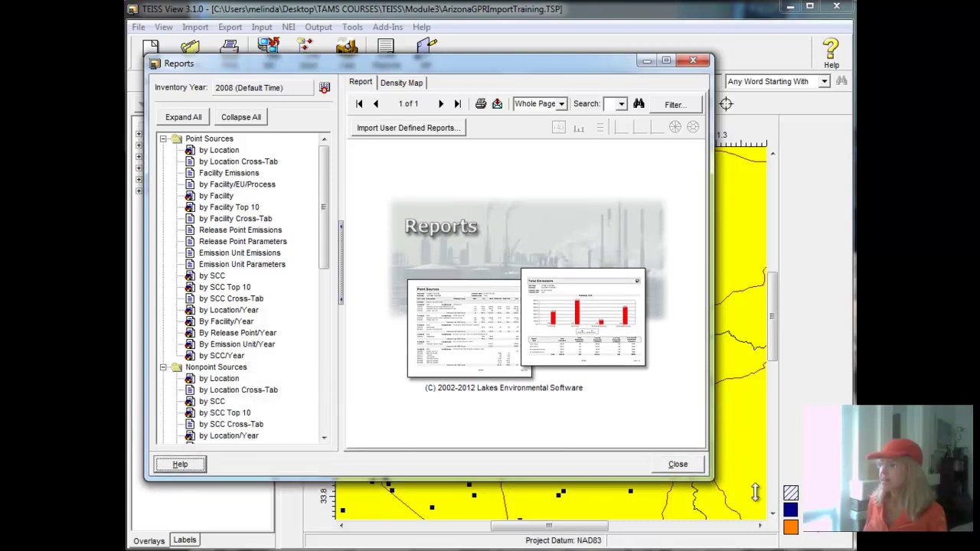
{"action": "left_click_drag", "start_coordinate": [710, 395], "coordinate": [839, 379]}
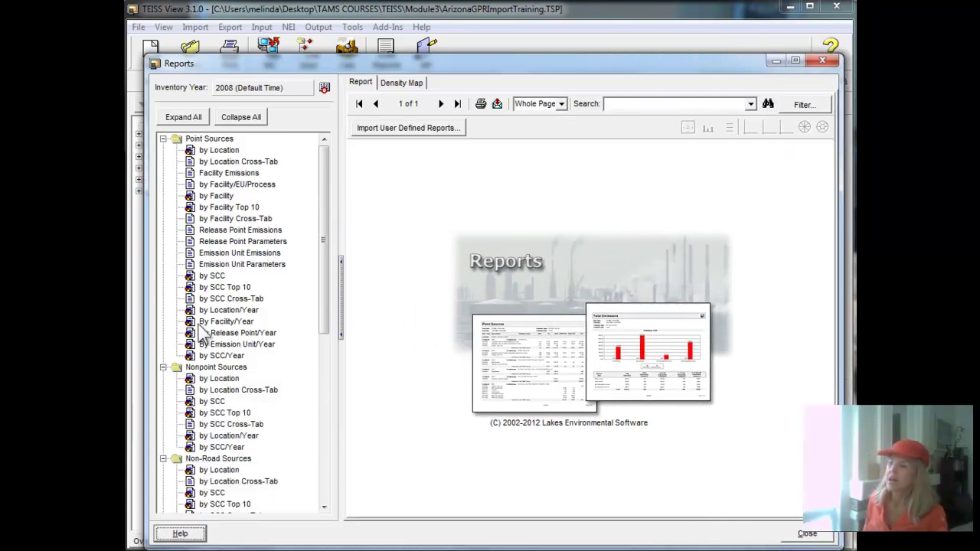
{"action": "mouse_move", "coordinate": [327, 331]}
{"action": "left_mouse_down"}
{"action": "mouse_move", "coordinate": [333, 457]}
{"action": "mouse_move", "coordinate": [336, 325]}
{"action": "left_mouse_up"}
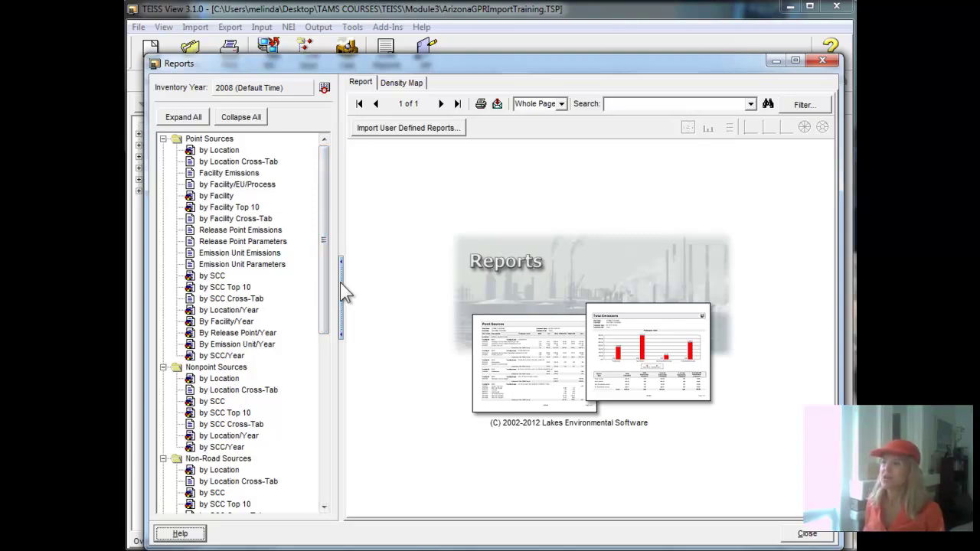
{"action": "double_click", "coordinate": [245, 211]}
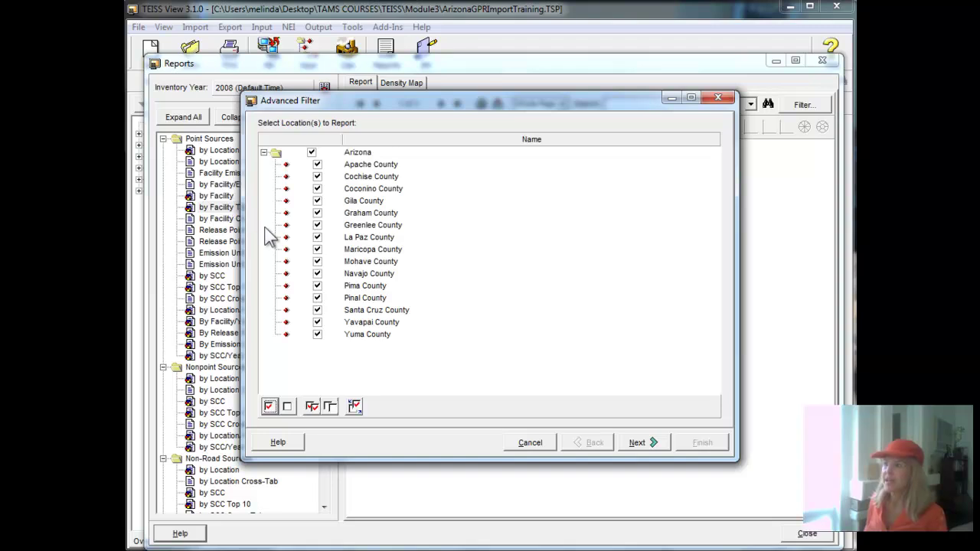
- Clear all preselected locations in the report filter and include only Maricopa County
{"action": "left_click", "coordinate": [330, 408]}
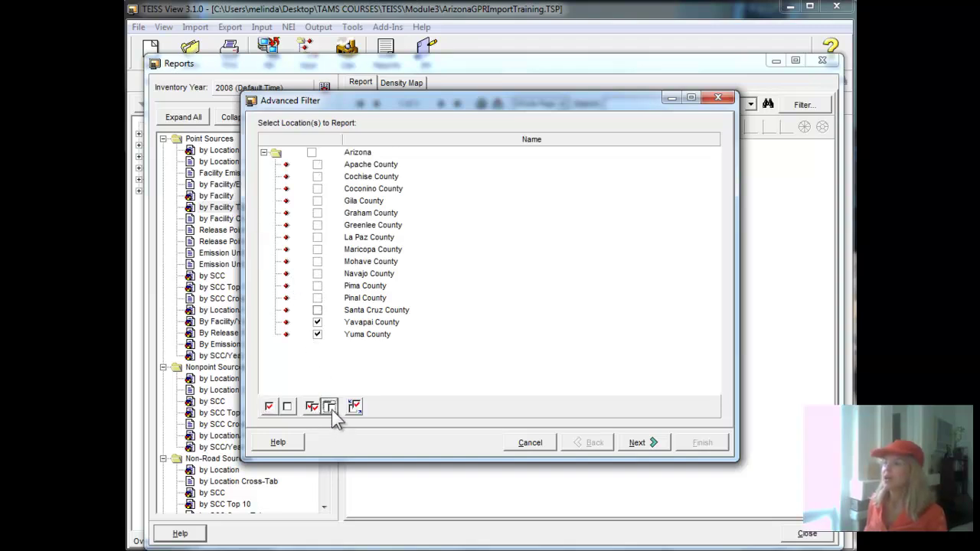
{"action": "left_click", "coordinate": [318, 251]}
{"action": "left_click", "coordinate": [638, 443]}
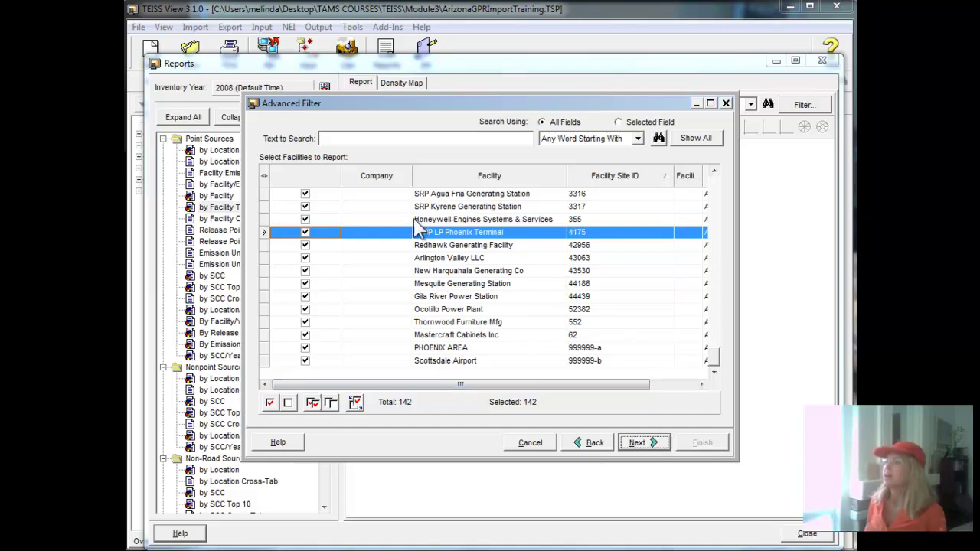
- Include all listed facilities and accept the annual reporting period with emissions reported in tons
{"action": "left_click", "coordinate": [313, 404]}
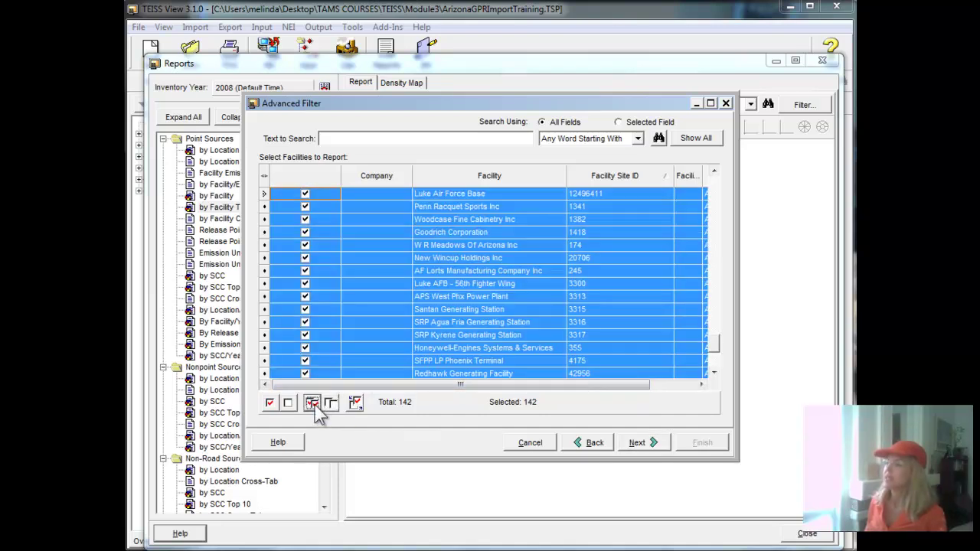
{"action": "left_click", "coordinate": [638, 444]}
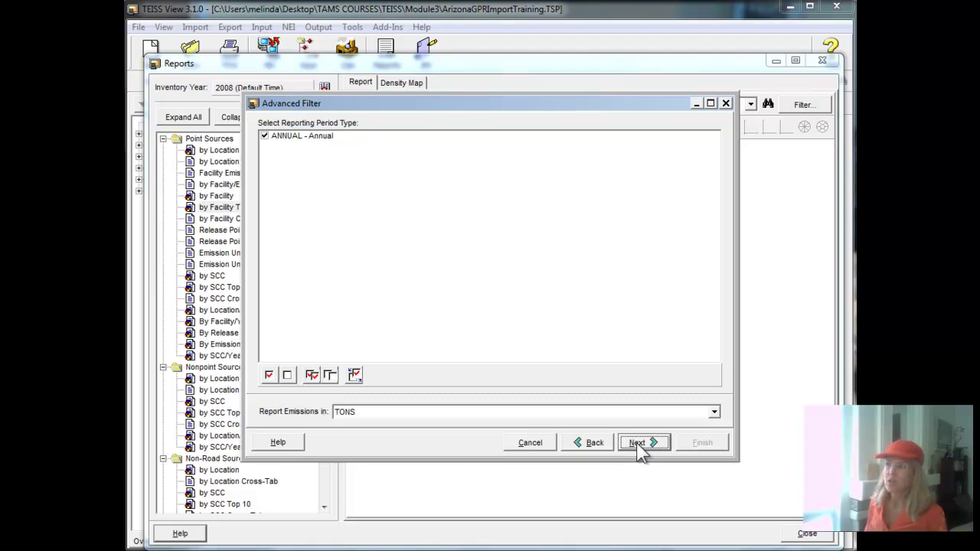
{"action": "left_click", "coordinate": [636, 443]}
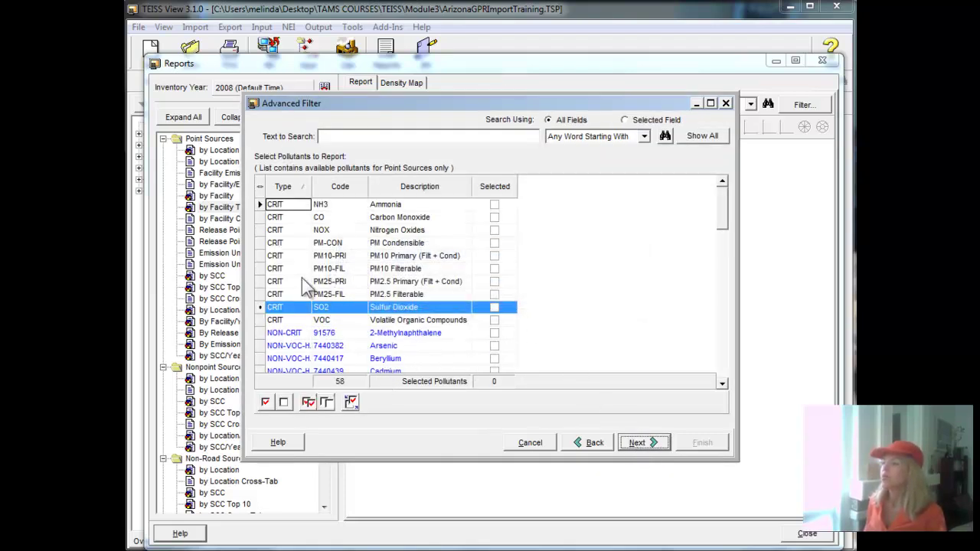
- Select PM Condensible plus the primary and filterable PM10 and PM2.5 pollutants, and generate the report with the default vertical bar chart options
{"action": "left_click", "coordinate": [495, 244]}
{"action": "left_click", "coordinate": [495, 256]}
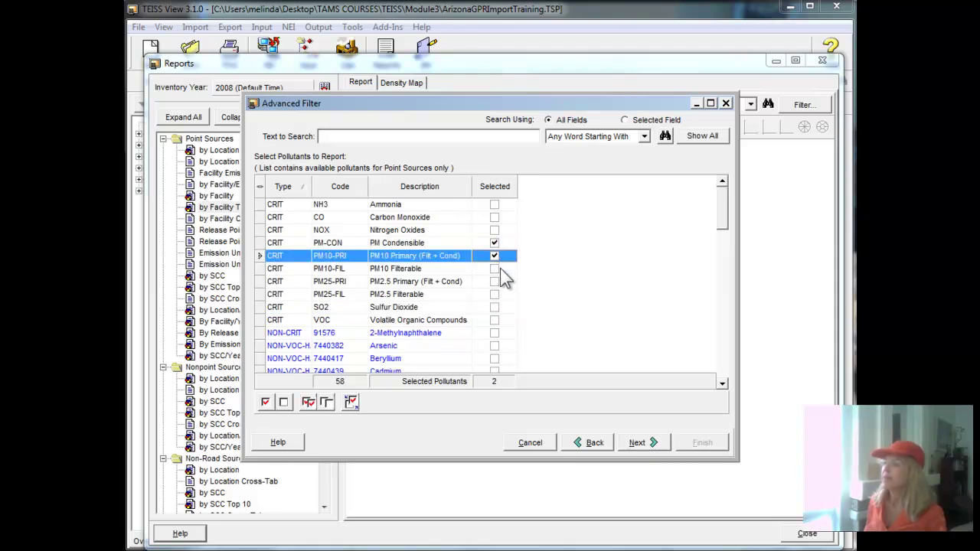
{"action": "left_click", "coordinate": [496, 268]}
{"action": "left_click", "coordinate": [496, 282]}
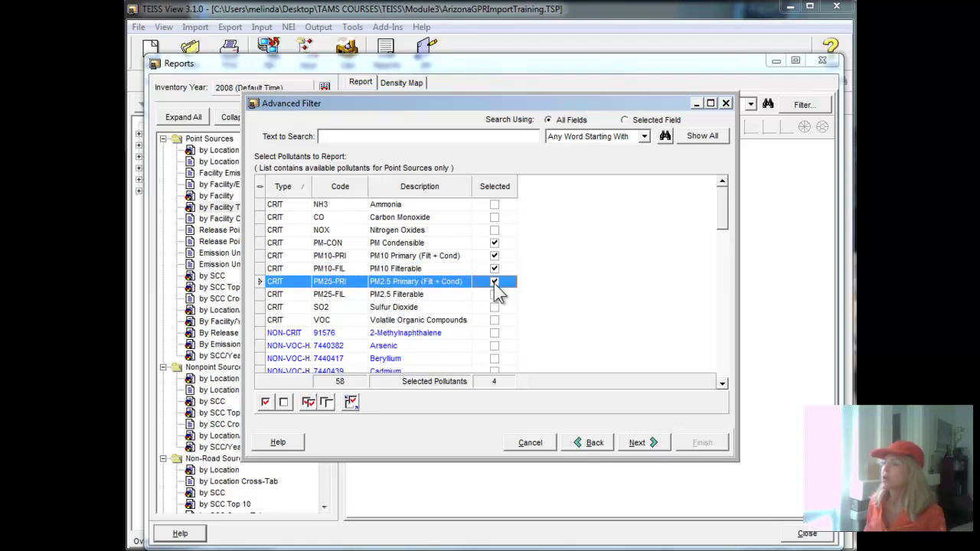
{"action": "left_click", "coordinate": [498, 295]}
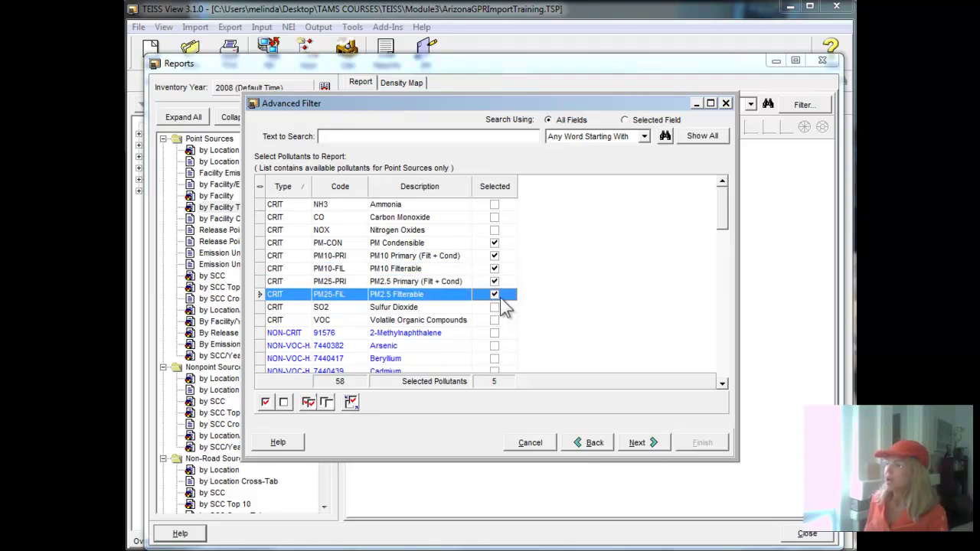
{"action": "left_click", "coordinate": [640, 443]}
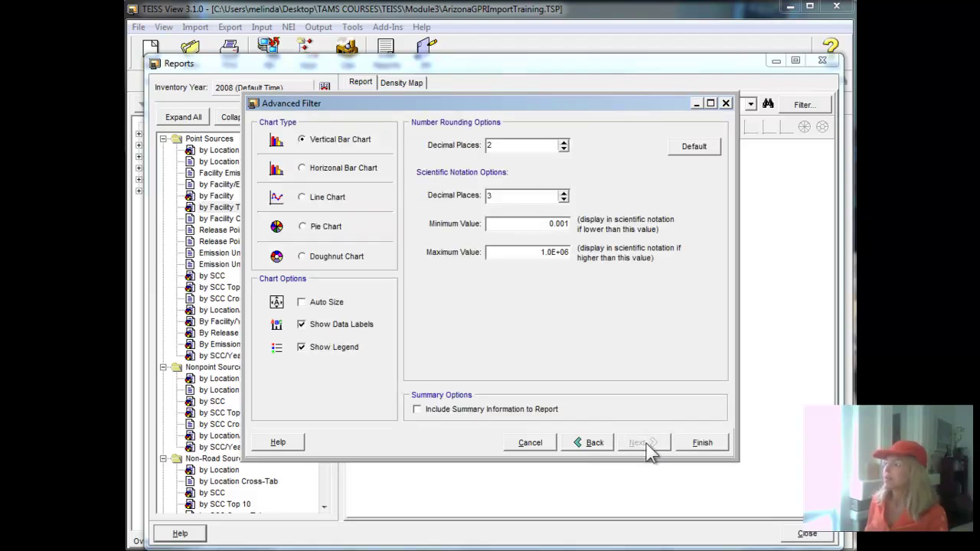
{"action": "left_click", "coordinate": [702, 443]}
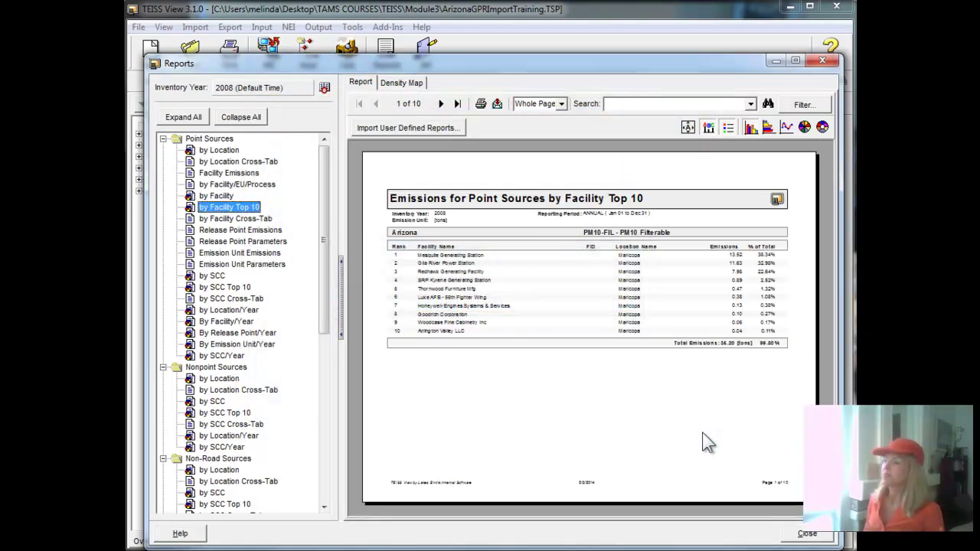
- Page through the report to the PM10 Primary chart, look over the other available report categories, and close Reports
{"action": "left_click", "coordinate": [441, 105]}
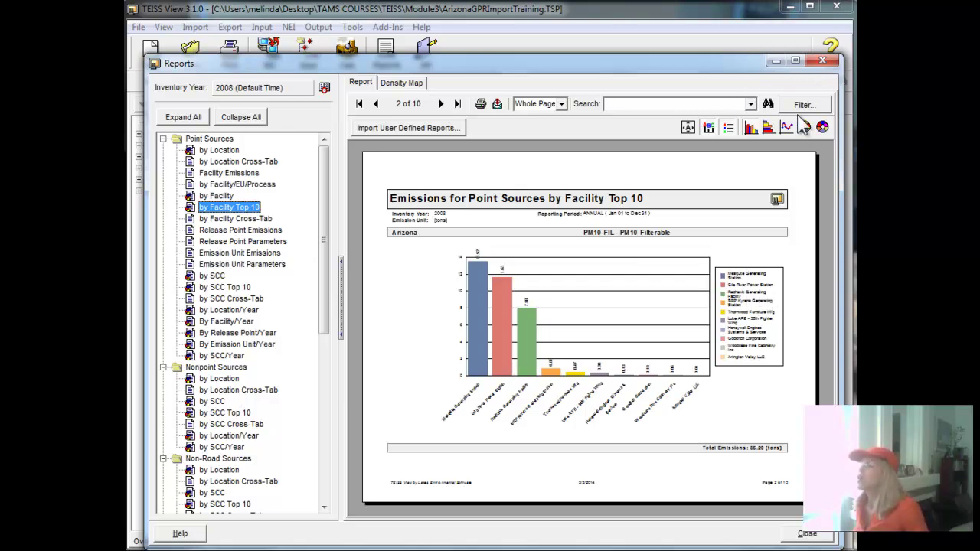
{"action": "left_click", "coordinate": [442, 105]}
{"action": "left_click", "coordinate": [441, 104]}
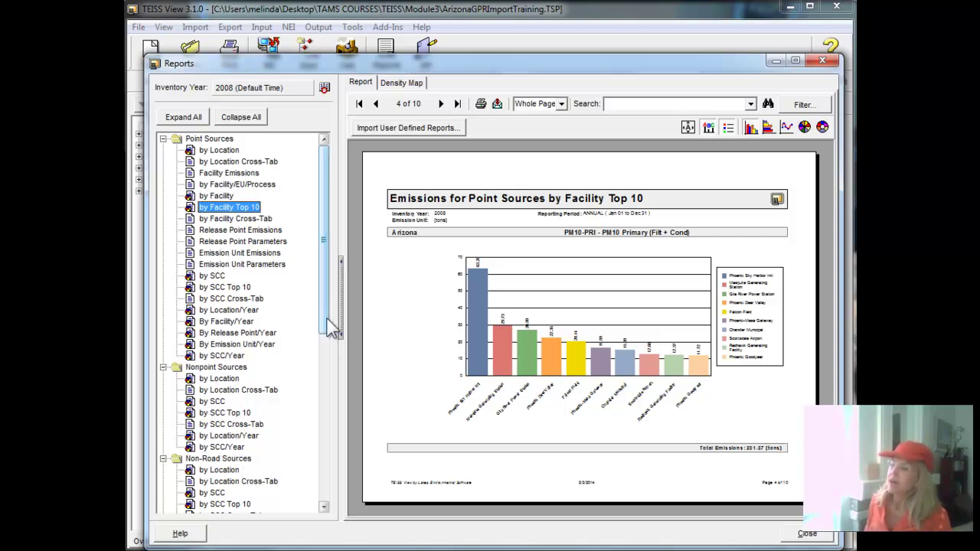
{"action": "left_click_drag", "start_coordinate": [326, 328], "coordinate": [328, 502]}
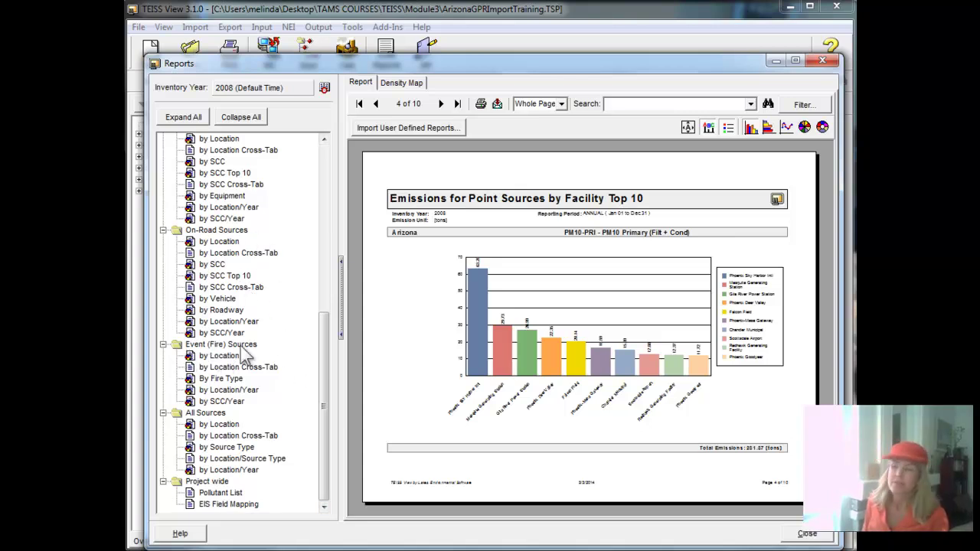
{"action": "left_click_drag", "start_coordinate": [322, 376], "coordinate": [328, 251]}
{"action": "left_click", "coordinate": [823, 61]}
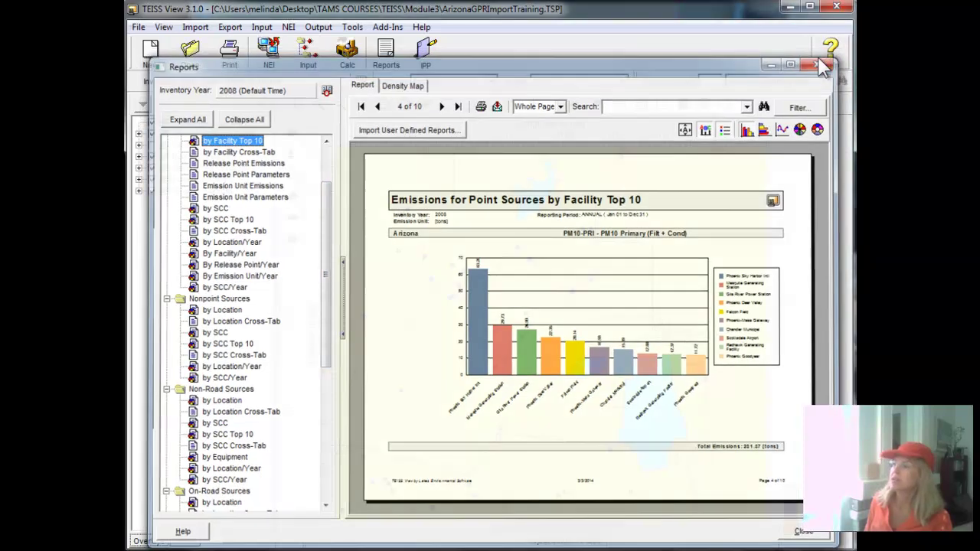